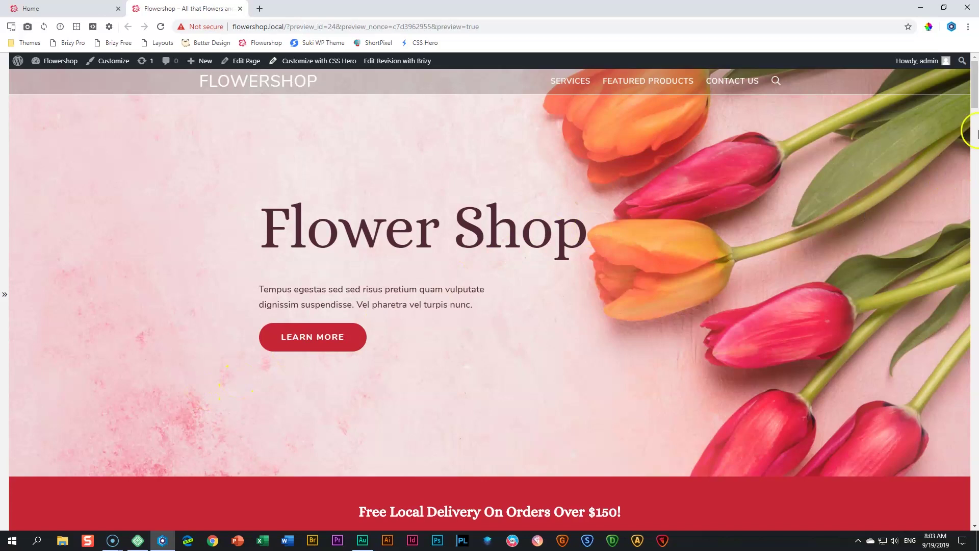
Review the page preview, switch to the page editor and duplicate the Fall Collection block.
{"action": "left_click_drag", "start_coordinate": [974, 97], "coordinate": [975, 410]}
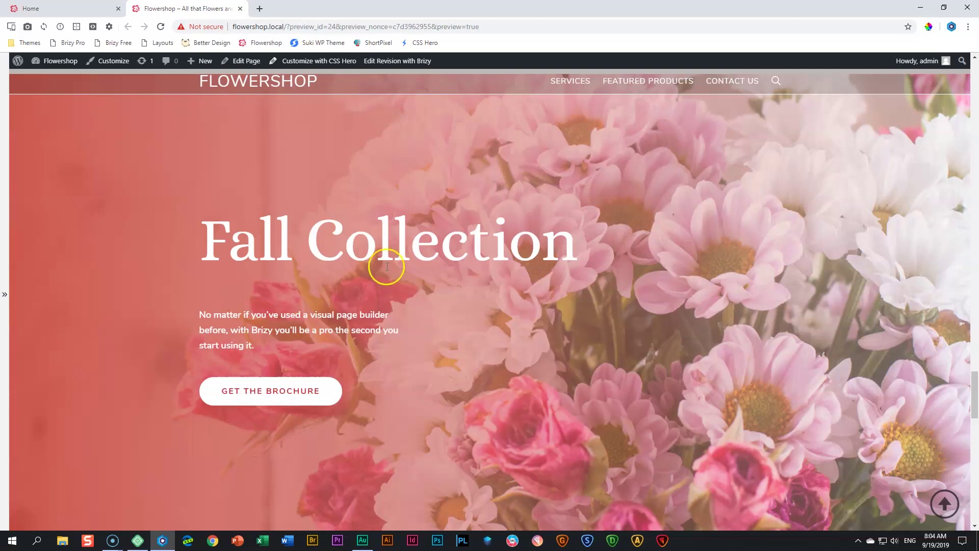
{"action": "left_click", "coordinate": [45, 8]}
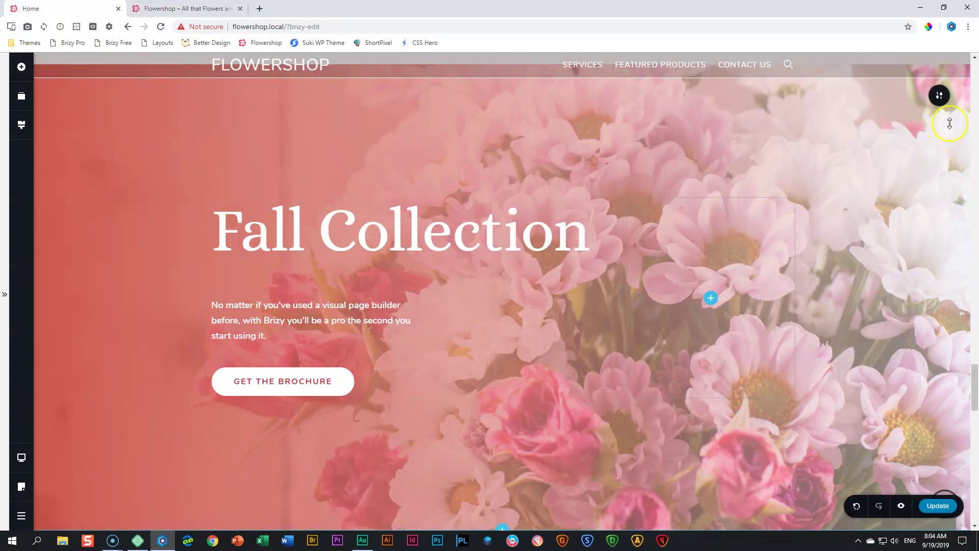
{"action": "left_click", "coordinate": [939, 95]}
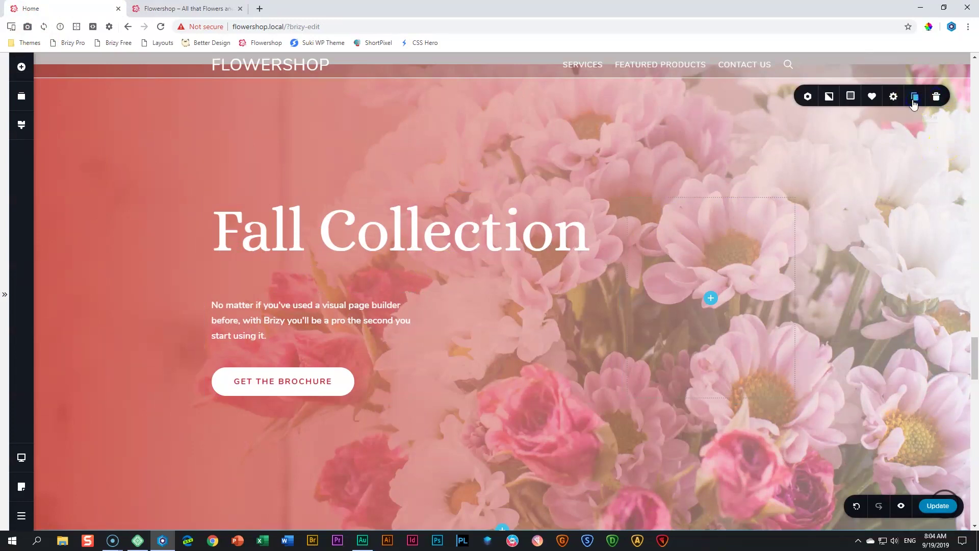
{"action": "left_click", "coordinate": [914, 98]}
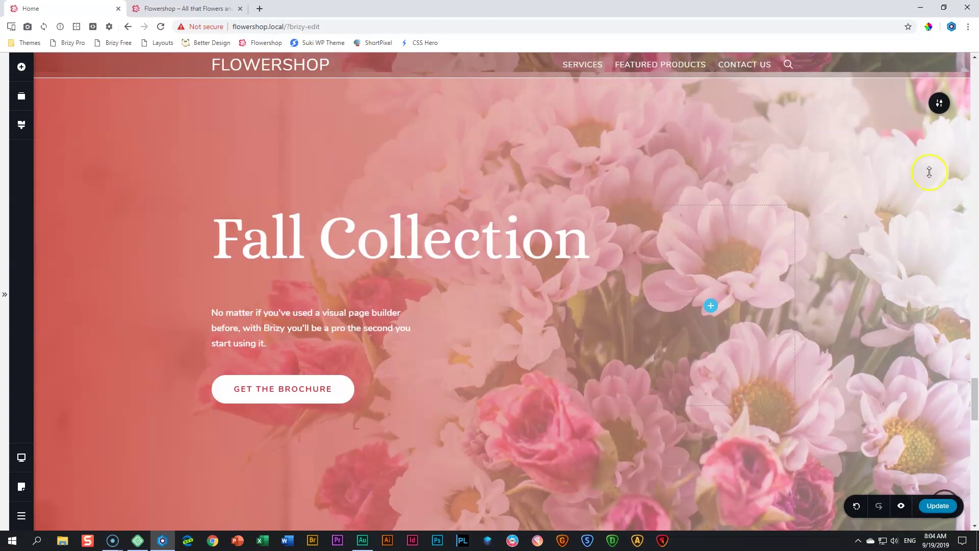
Change the duplicated block's overlay from gradient to a solid colour and make it fully transparent.
{"action": "left_click", "coordinate": [939, 103]}
{"action": "left_click", "coordinate": [852, 104]}
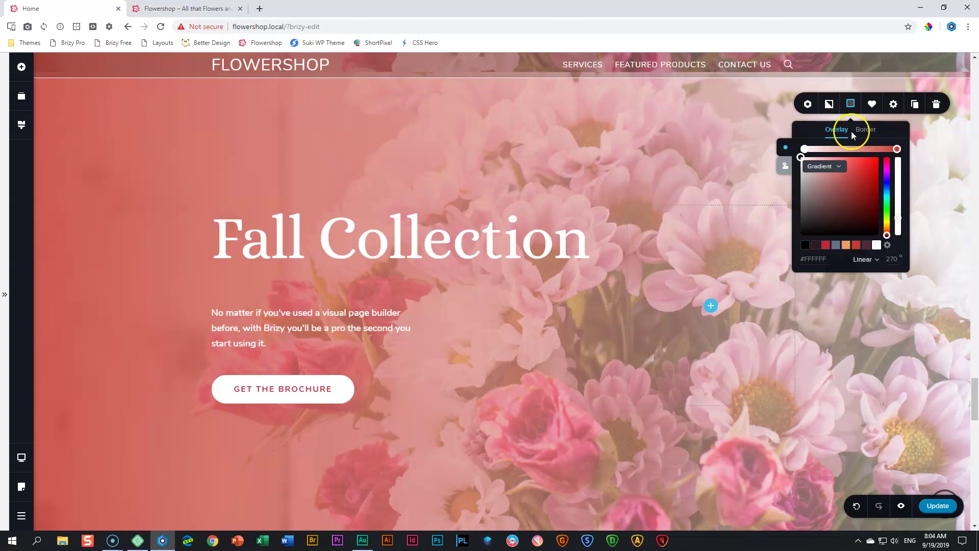
{"action": "left_click", "coordinate": [824, 167]}
{"action": "left_click", "coordinate": [826, 179]}
{"action": "left_click_drag", "start_coordinate": [898, 204], "coordinate": [899, 223]}
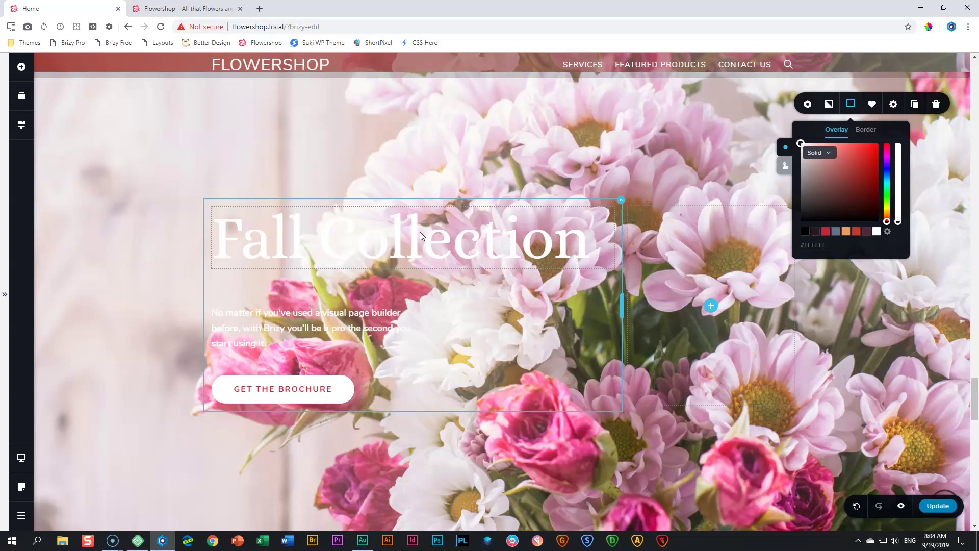
{"action": "left_click", "coordinate": [850, 305]}
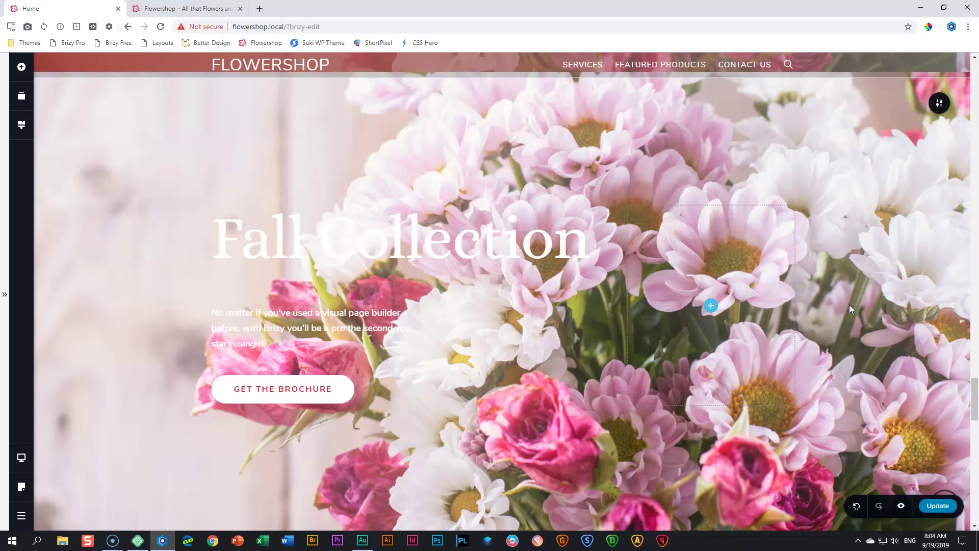
Add a #66738D text shadow to the Fall Collection heading in the duplicated block.
{"action": "left_click", "coordinate": [428, 240]}
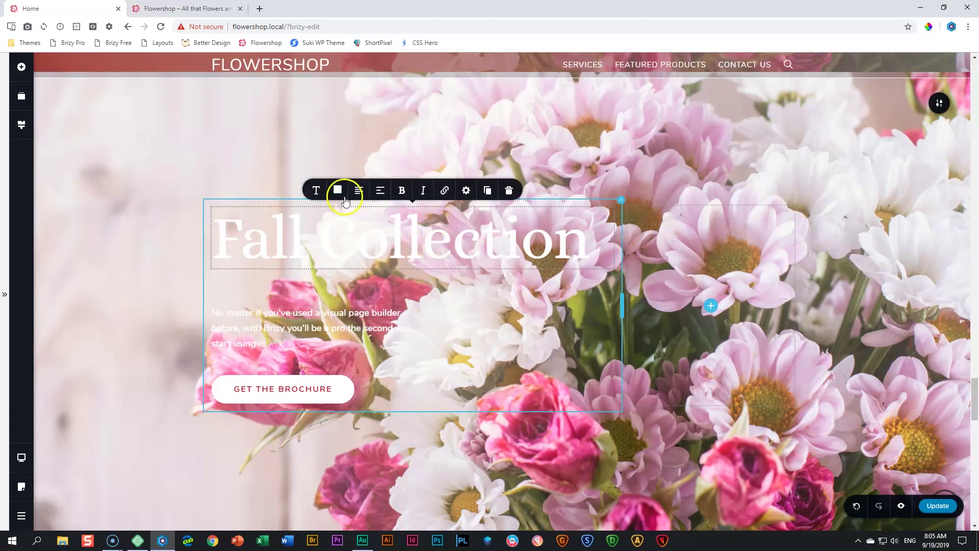
{"action": "left_click", "coordinate": [337, 191]}
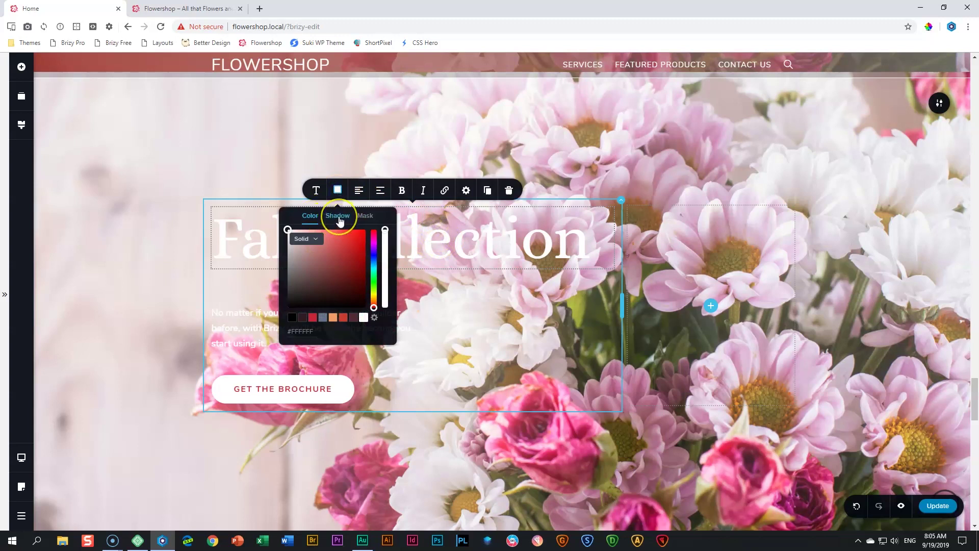
{"action": "scroll", "coordinate": [748, 251], "scroll_direction": "up", "scroll_amount": 1}
{"action": "scroll", "coordinate": [748, 251], "scroll_direction": "up", "scroll_amount": 1}
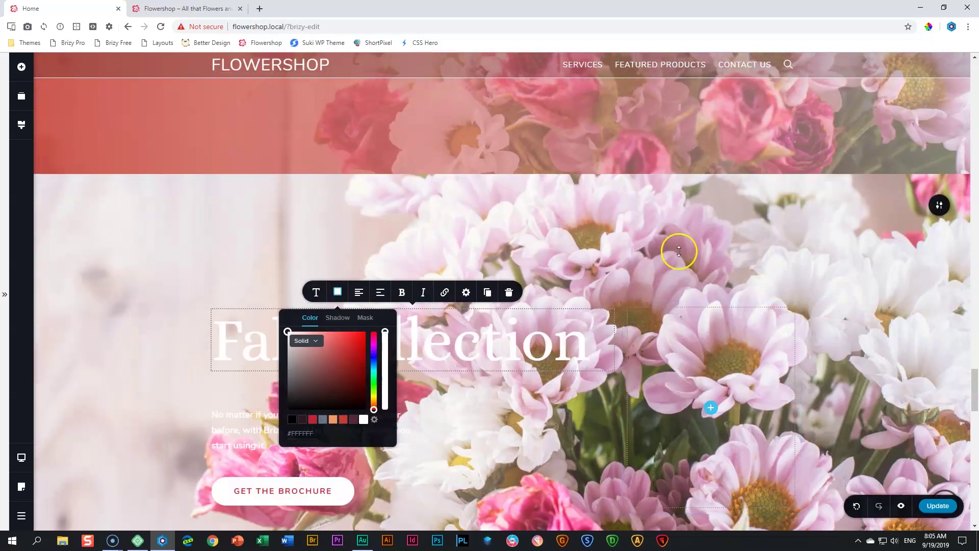
{"action": "left_click", "coordinate": [338, 292]}
{"action": "left_click", "coordinate": [337, 292]}
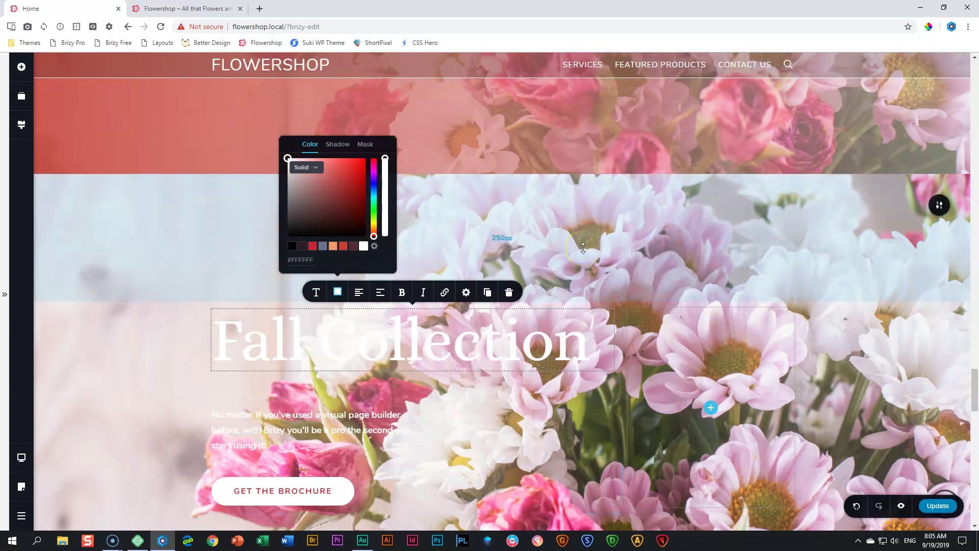
{"action": "left_click", "coordinate": [337, 144]}
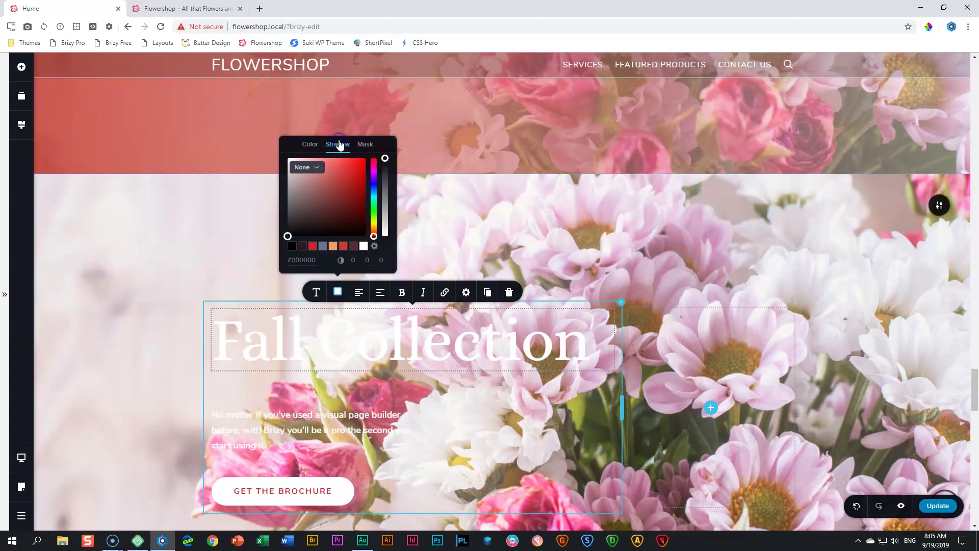
{"action": "left_click", "coordinate": [323, 246]}
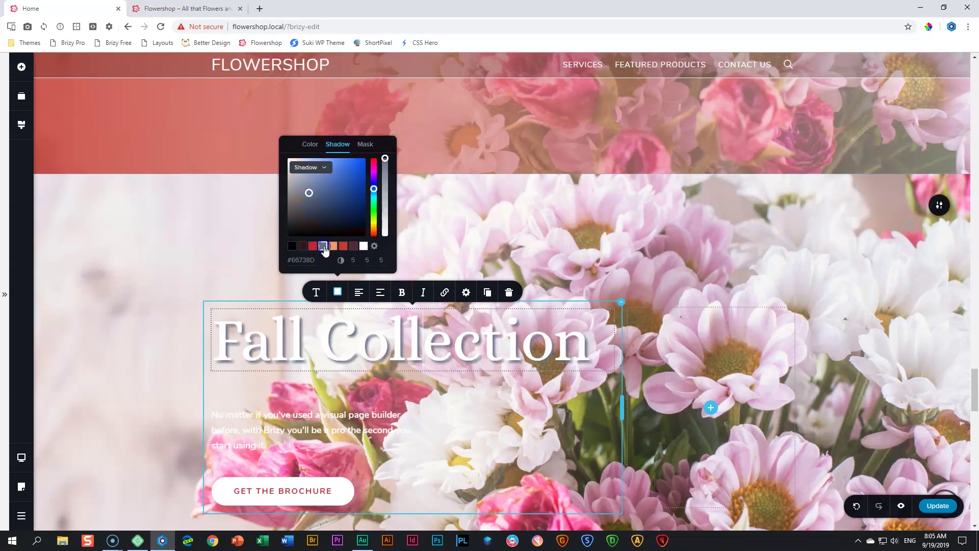
{"action": "left_click", "coordinate": [833, 328]}
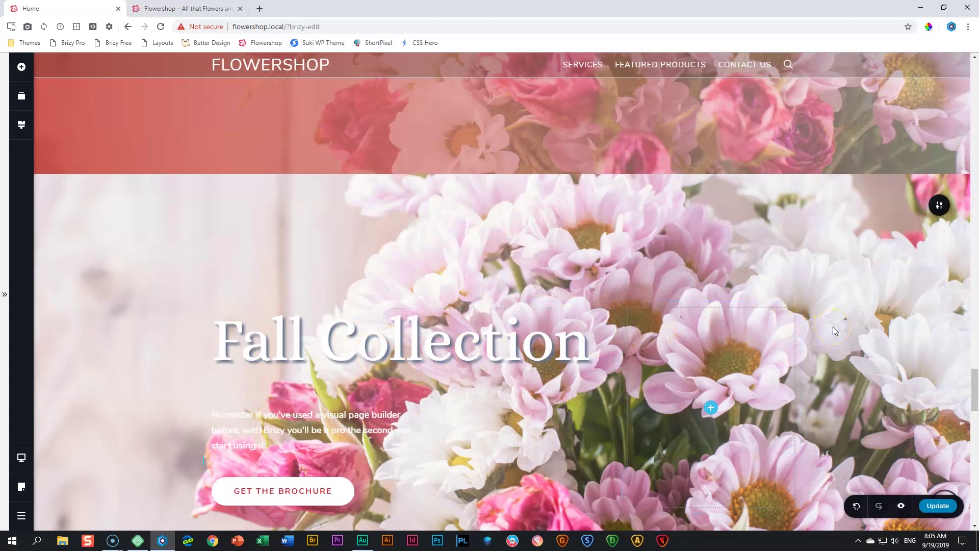
Change the Fall Collection heading's shadow to the dark palette colour #2D181F at full opacity.
{"action": "scroll", "coordinate": [832, 325], "scroll_direction": "down", "scroll_amount": 2}
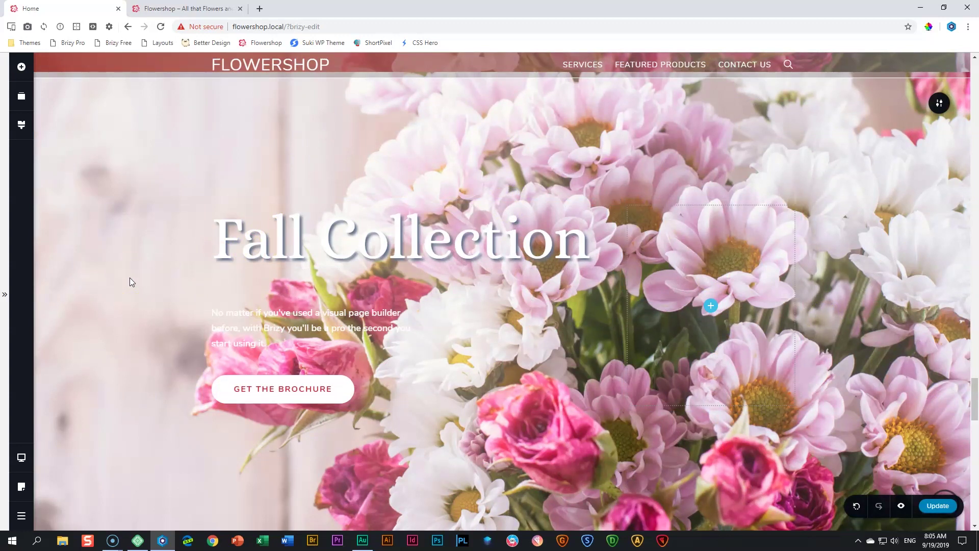
{"action": "scroll", "coordinate": [135, 280], "scroll_direction": "up", "scroll_amount": 1}
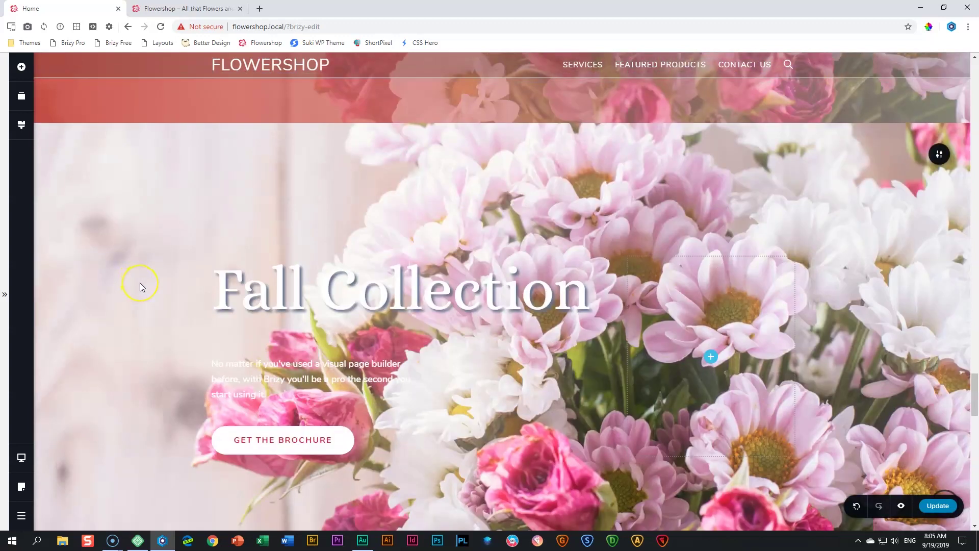
{"action": "left_click", "coordinate": [377, 291]}
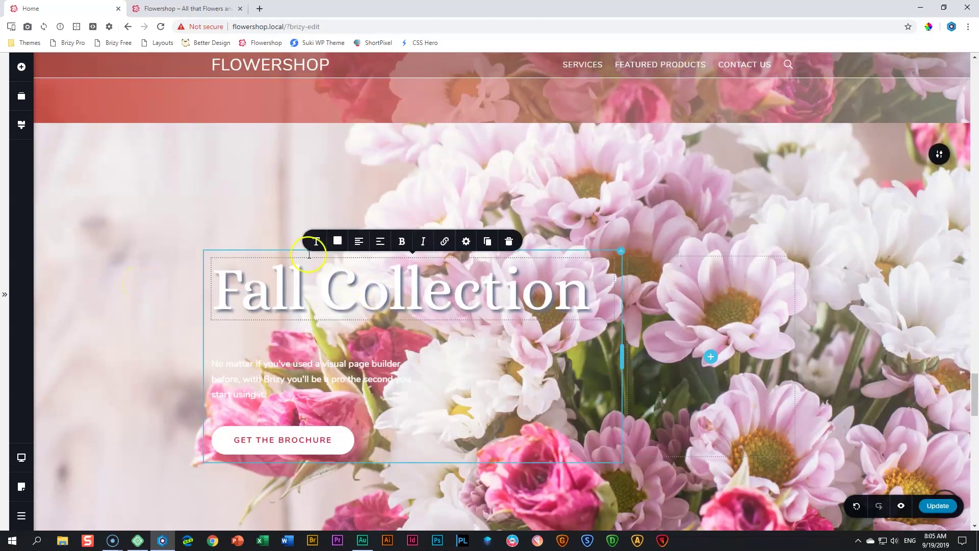
{"action": "left_click", "coordinate": [337, 241]}
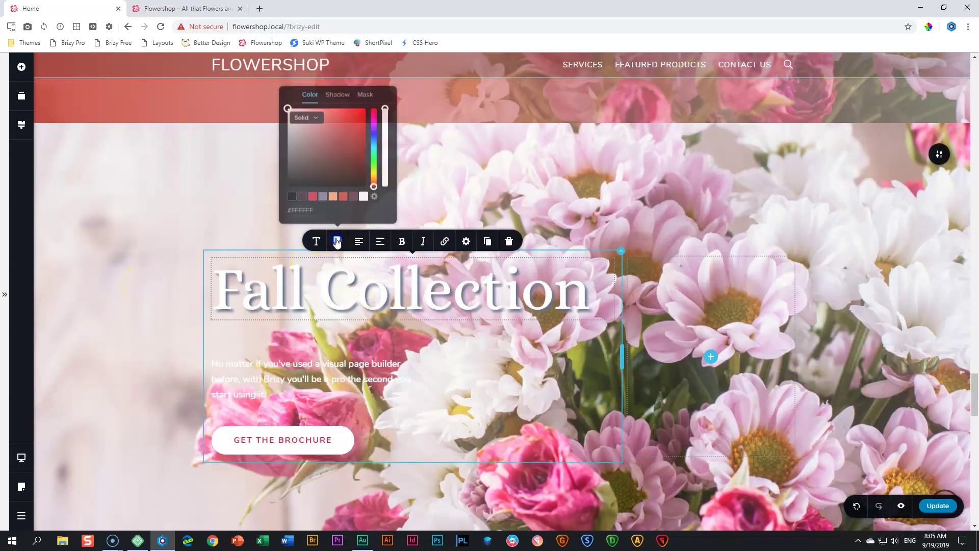
{"action": "left_click", "coordinate": [345, 97]}
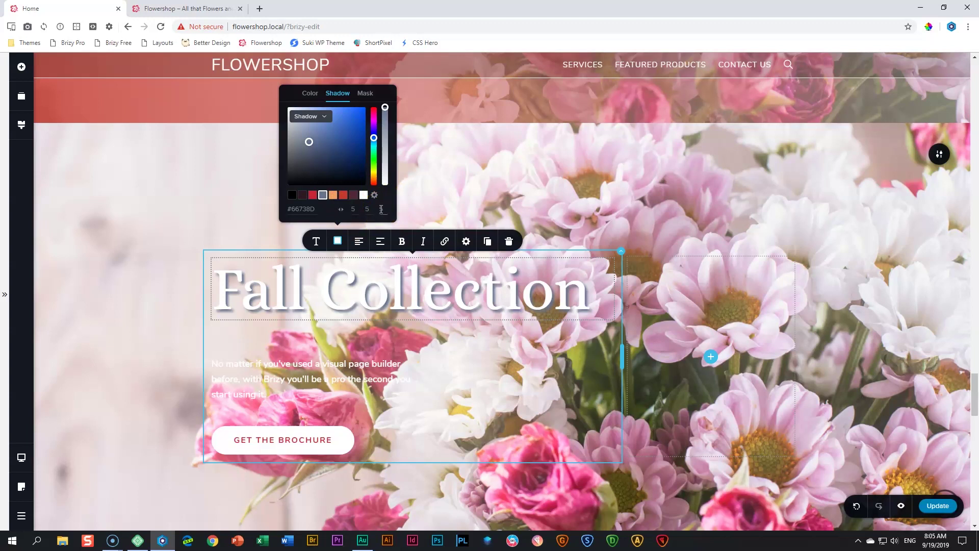
{"action": "left_click", "coordinate": [292, 195]}
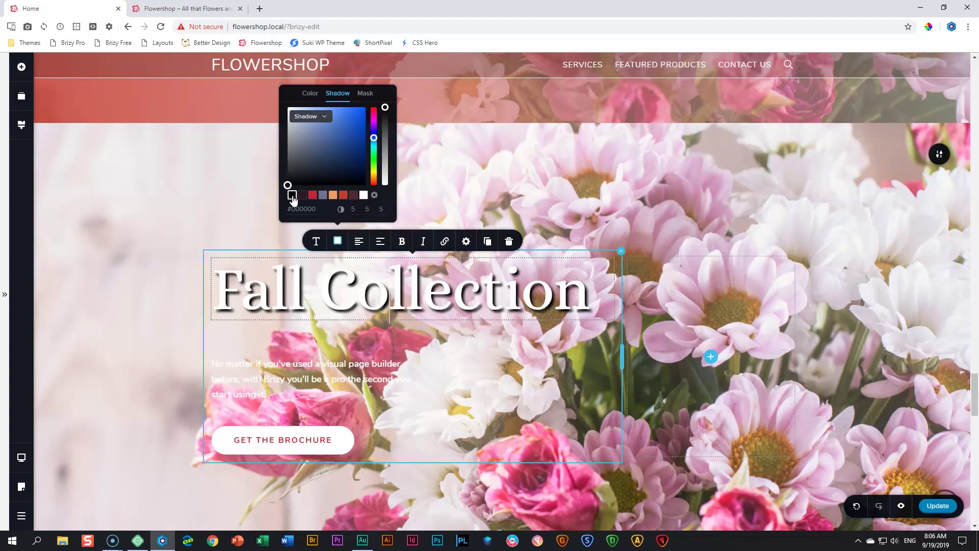
{"action": "left_click", "coordinate": [304, 199]}
{"action": "left_click", "coordinate": [303, 195]}
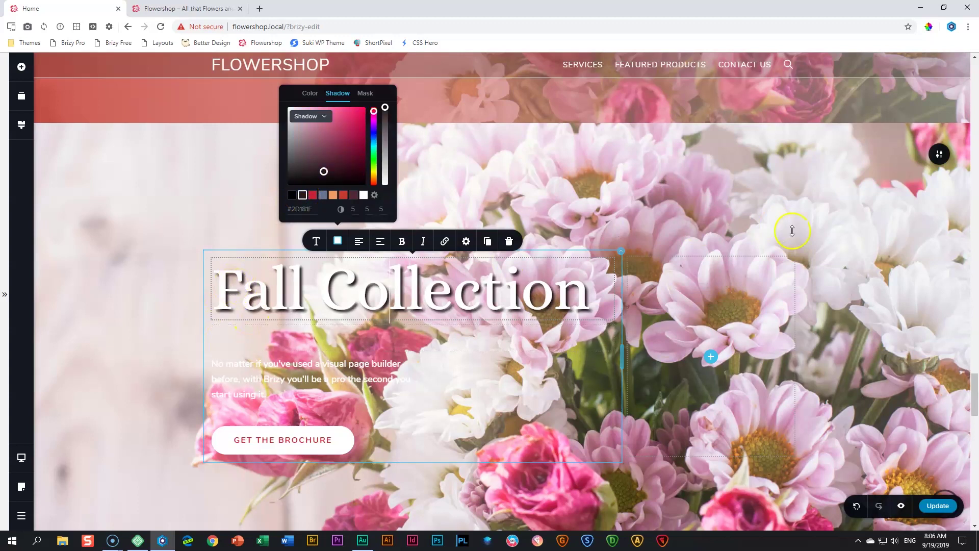
{"action": "mouse_move", "coordinate": [385, 109]}
{"action": "left_mouse_down"}
{"action": "mouse_move", "coordinate": [385, 144]}
{"action": "mouse_move", "coordinate": [385, 107]}
{"action": "left_mouse_up"}
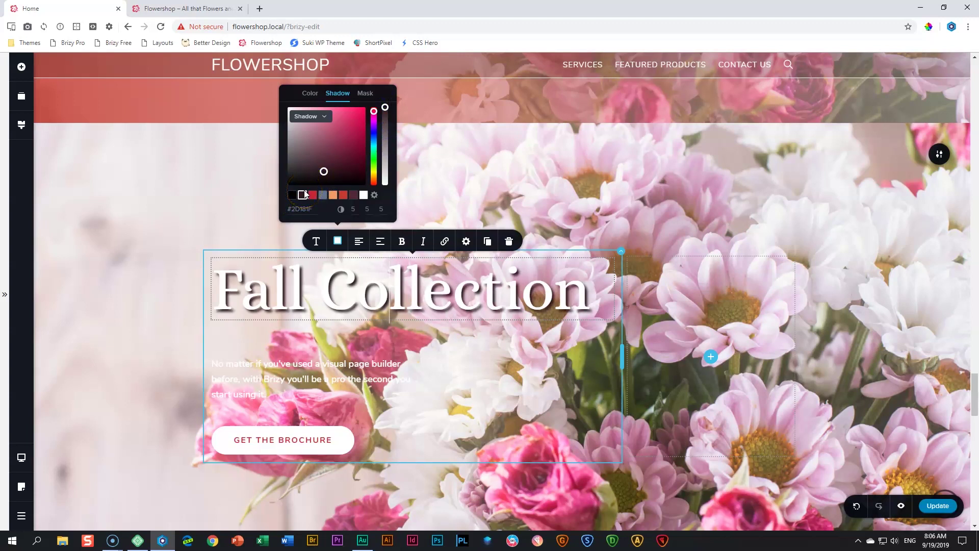
{"action": "left_click", "coordinate": [321, 193]}
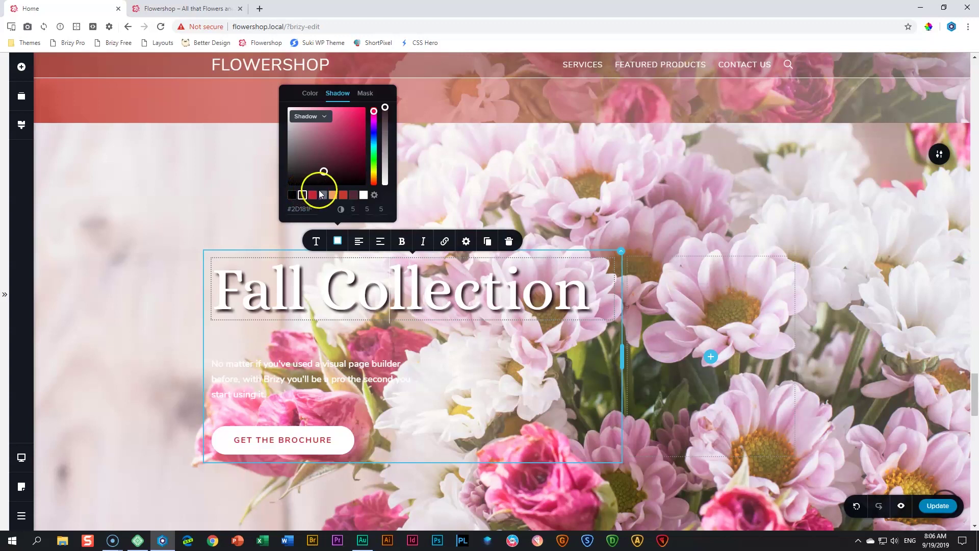
Try a blur of 25 on the heading's text shadow and set it back to 5.
{"action": "left_click", "coordinate": [369, 209]}
{"action": "left_click", "coordinate": [356, 209]}
{"action": "double_click", "coordinate": [357, 209]}
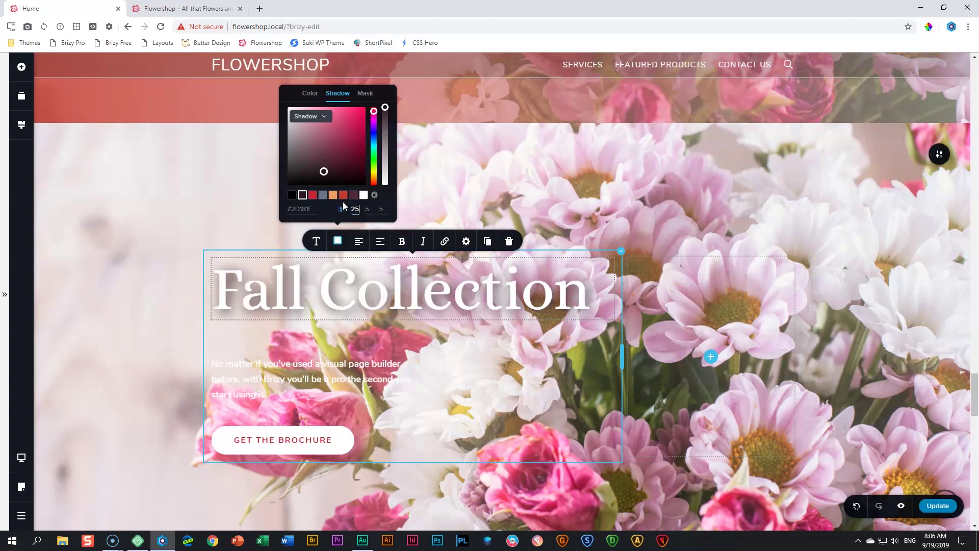
{"action": "left_click", "coordinate": [263, 295]}
{"action": "key", "text": "BackSpace"}
{"action": "key", "text": "BackSpace"}
{"action": "type", "text": "5"}
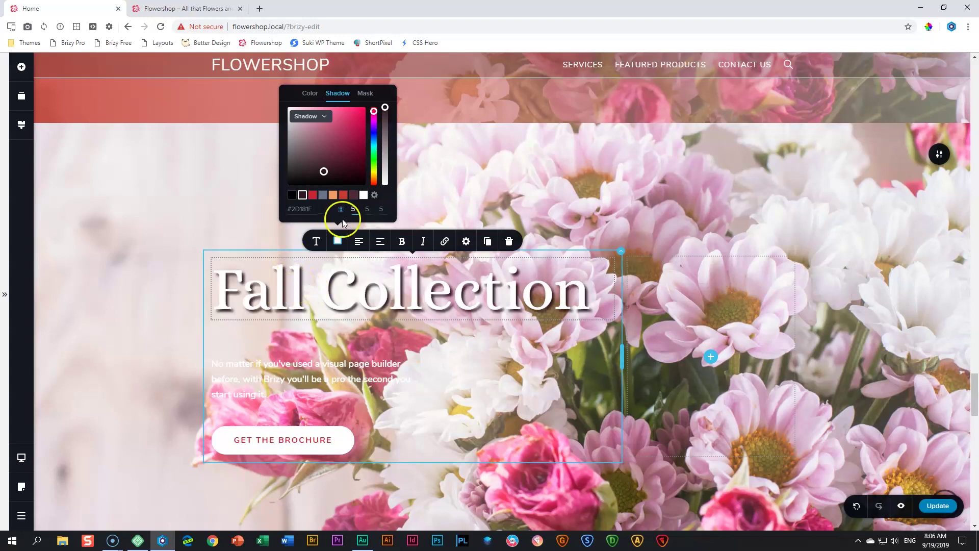
Set both the horizontal and vertical offsets of the heading's text shadow to 0.
{"action": "left_click", "coordinate": [374, 210]}
{"action": "type", "text": "0"}
{"action": "key", "text": "Tab"}
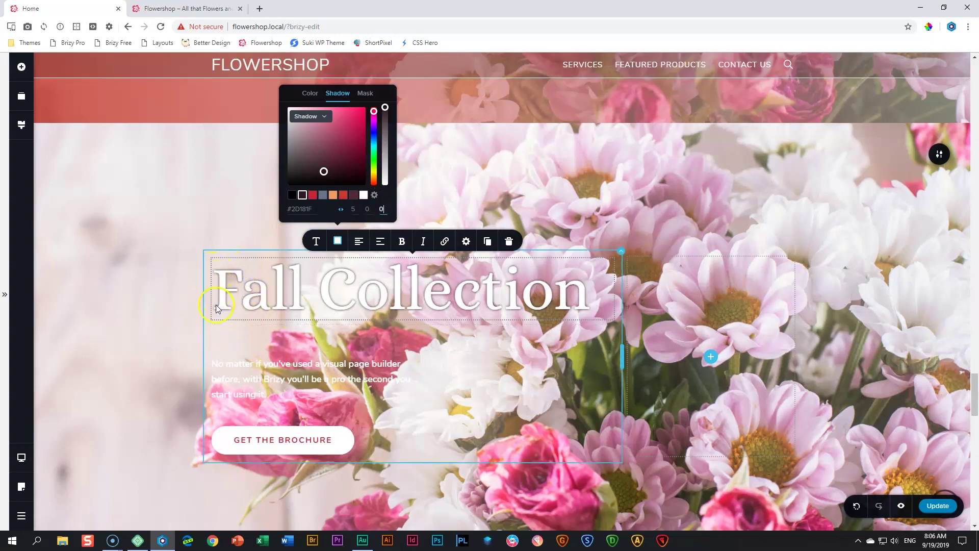
Set the heading's shadow blur to 25, lower the shadow's opacity to about half and deselect the heading.
{"action": "left_click", "coordinate": [353, 209]}
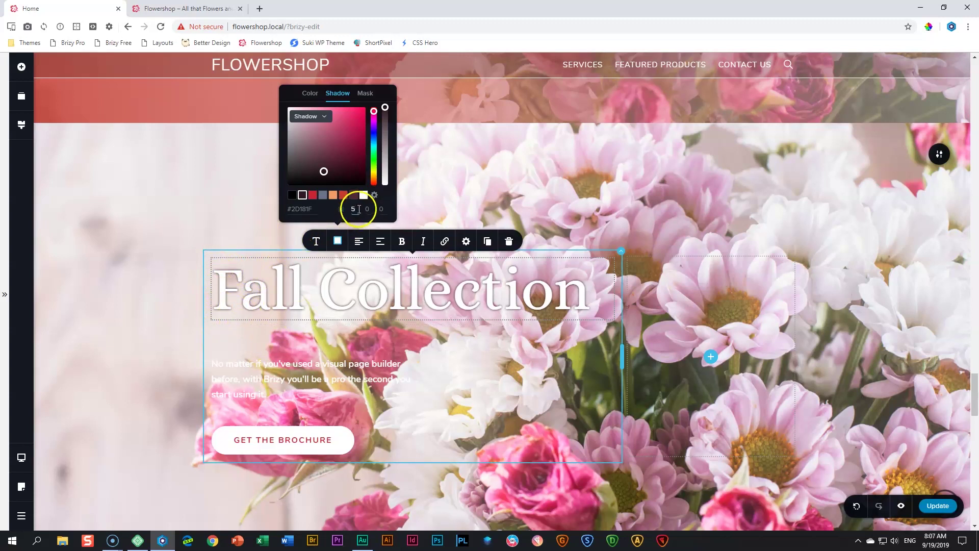
{"action": "type", "text": "25"}
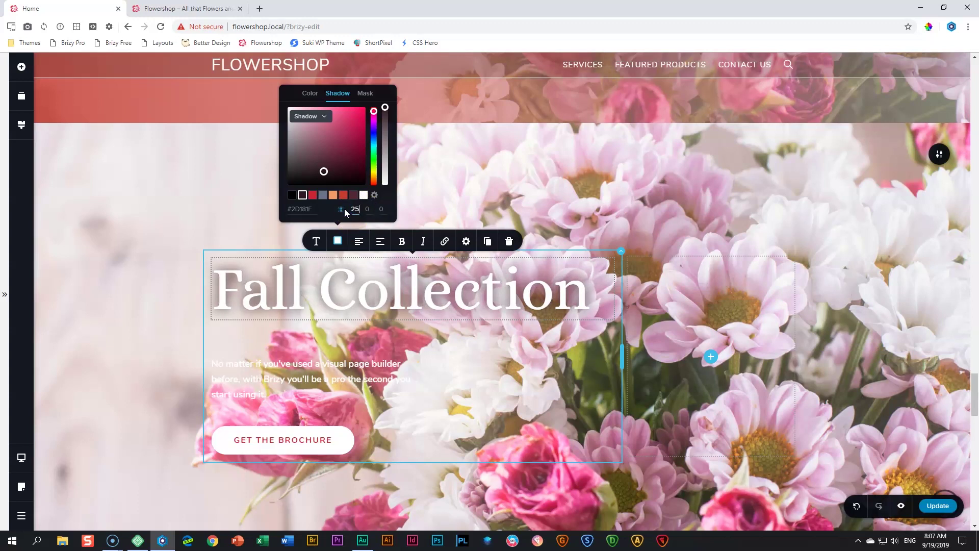
{"action": "left_click_drag", "start_coordinate": [386, 108], "coordinate": [385, 148]}
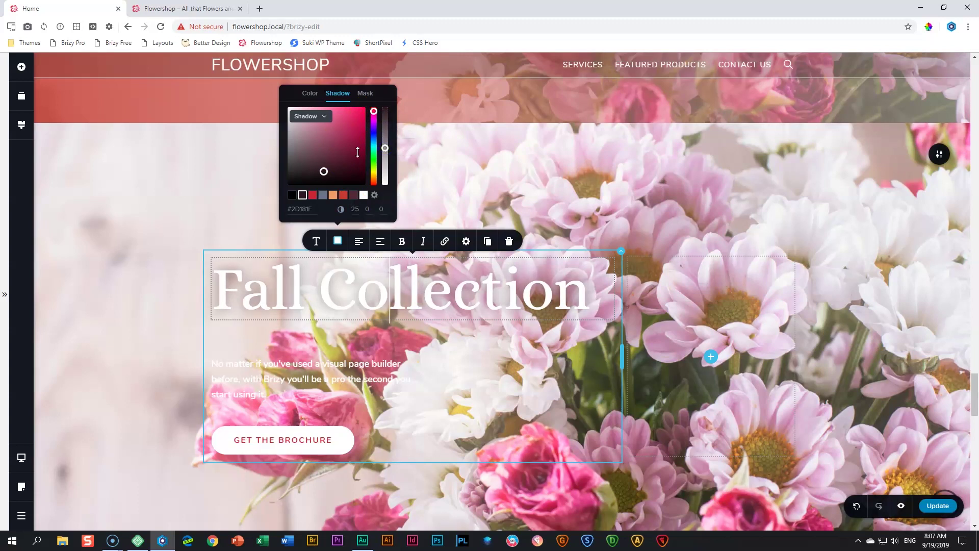
{"action": "left_click", "coordinate": [123, 286]}
{"action": "scroll", "coordinate": [646, 262], "scroll_direction": "down", "scroll_amount": 2}
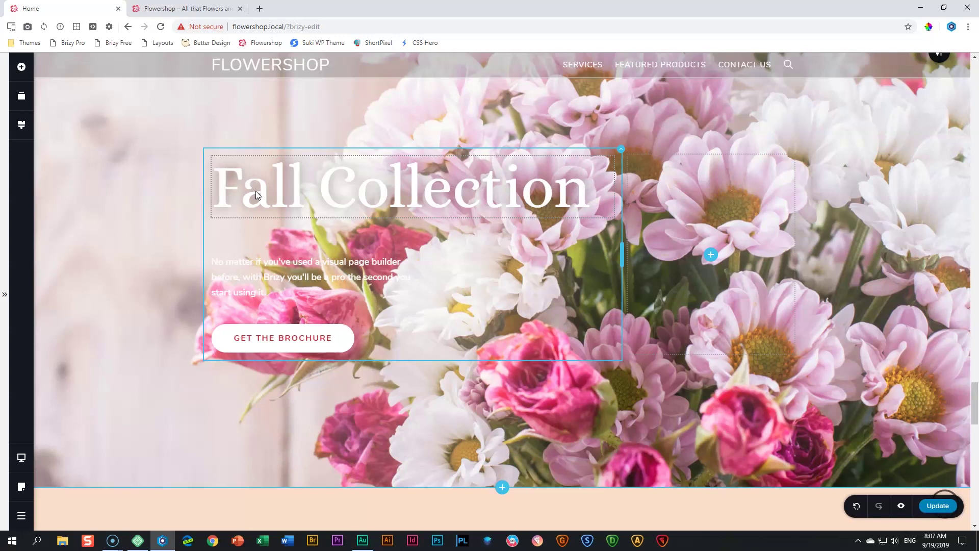
{"action": "left_click", "coordinate": [339, 185]}
{"action": "left_click", "coordinate": [723, 195]}
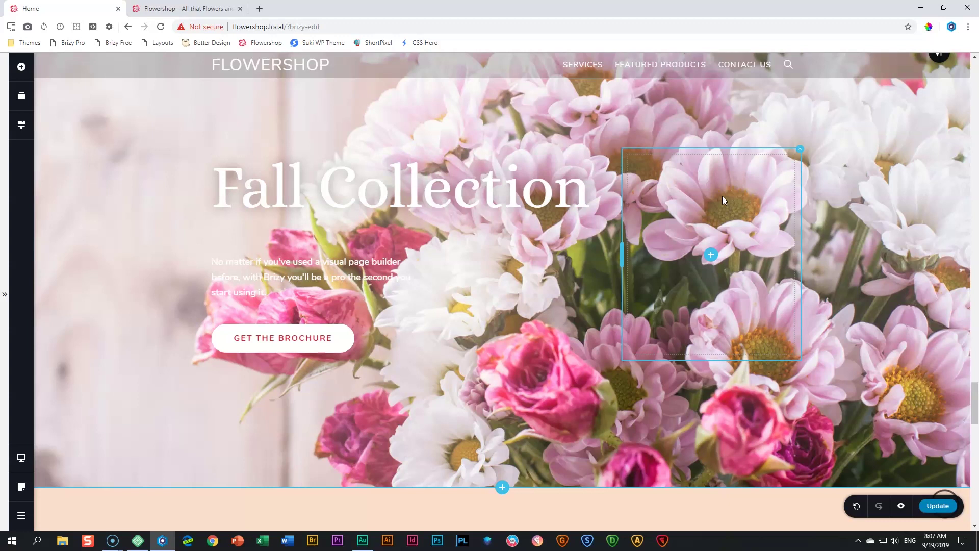
Add a text shadow in the dark palette colour #2D181F to the paragraph below the Fall Collection heading.
{"action": "left_click", "coordinate": [348, 276]}
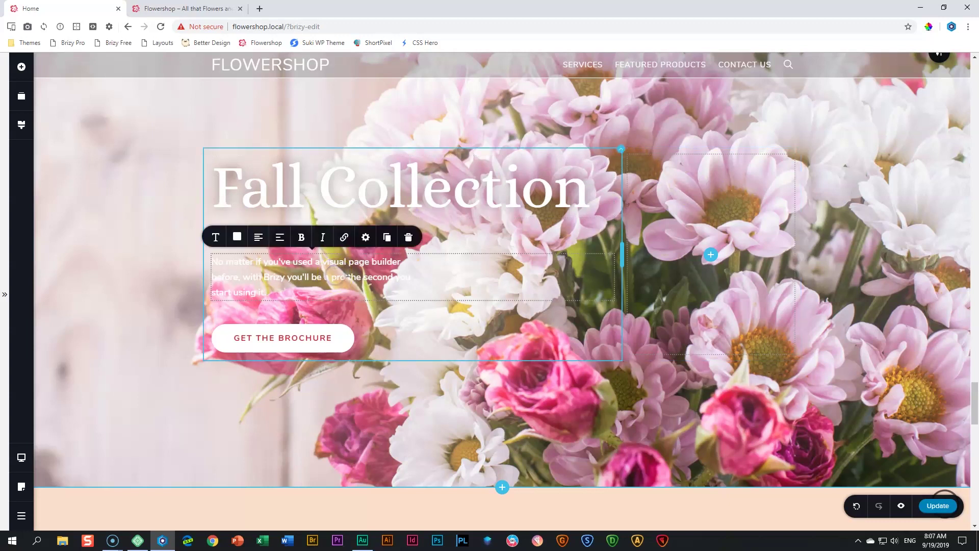
{"action": "left_click", "coordinate": [237, 238]}
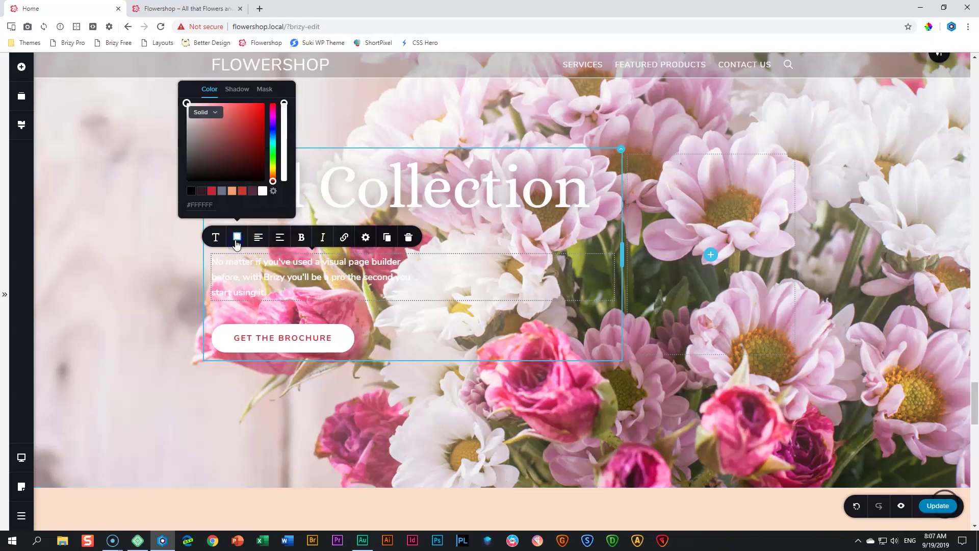
{"action": "left_click", "coordinate": [237, 89]}
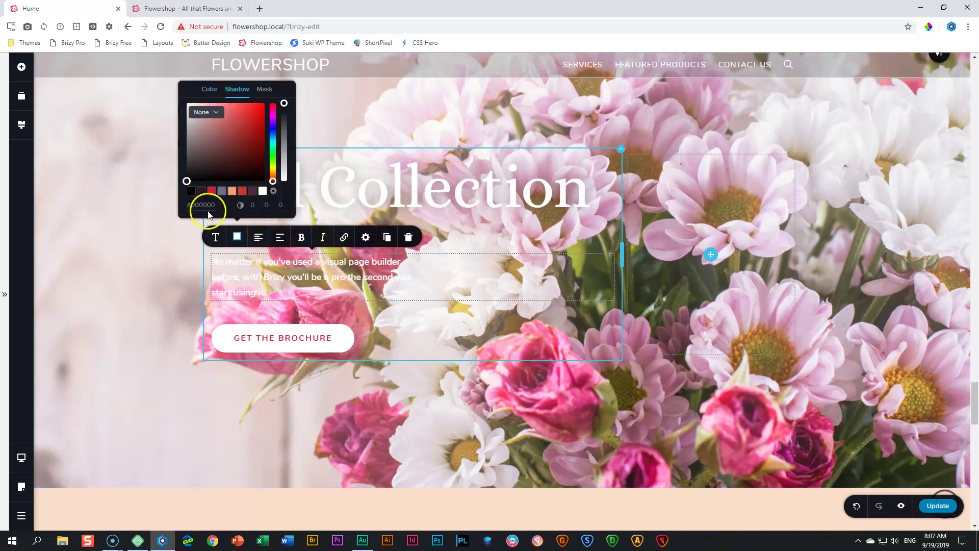
{"action": "left_click", "coordinate": [201, 190]}
Set both the horizontal and vertical offsets of the paragraph's text shadow to 0.
{"action": "double_click", "coordinate": [269, 206]}
{"action": "type", "text": "0"}
{"action": "key", "text": "Tab"}
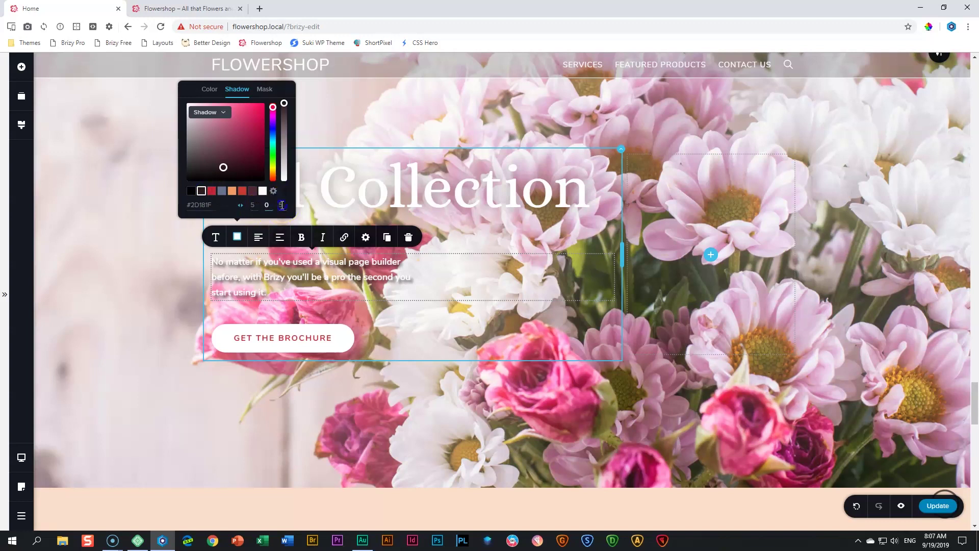
{"action": "type", "text": "0"}
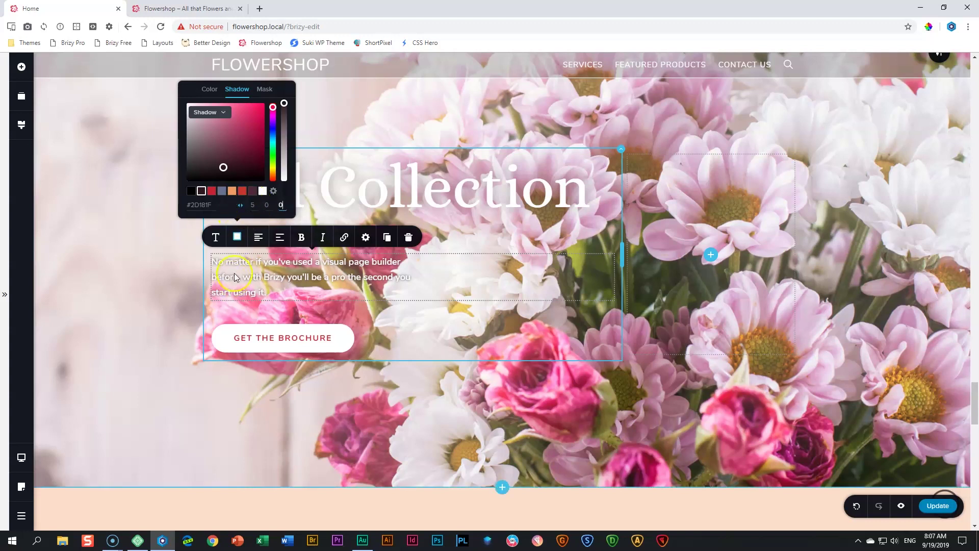
Set the paragraph's shadow blur to 8, lower the shadow's opacity to about 76% and deselect the paragraph.
{"action": "left_click_drag", "start_coordinate": [254, 204], "coordinate": [245, 211]}
{"action": "type", "text": "8"}
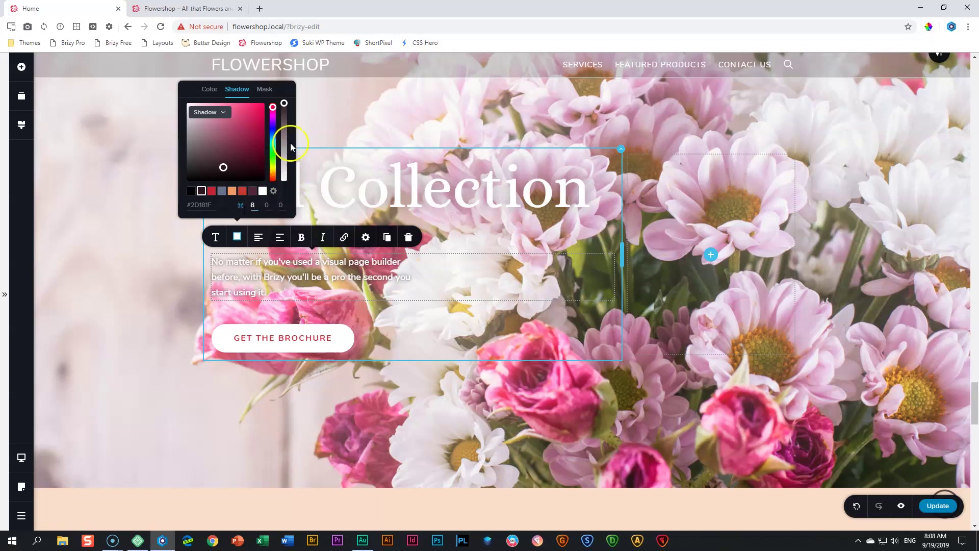
{"action": "left_click_drag", "start_coordinate": [284, 104], "coordinate": [288, 121]}
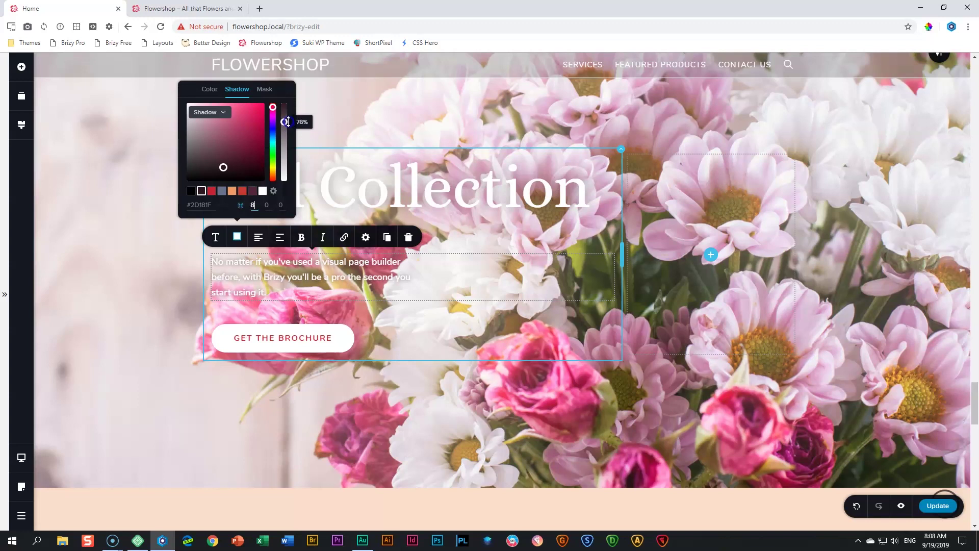
{"action": "left_click", "coordinate": [141, 255]}
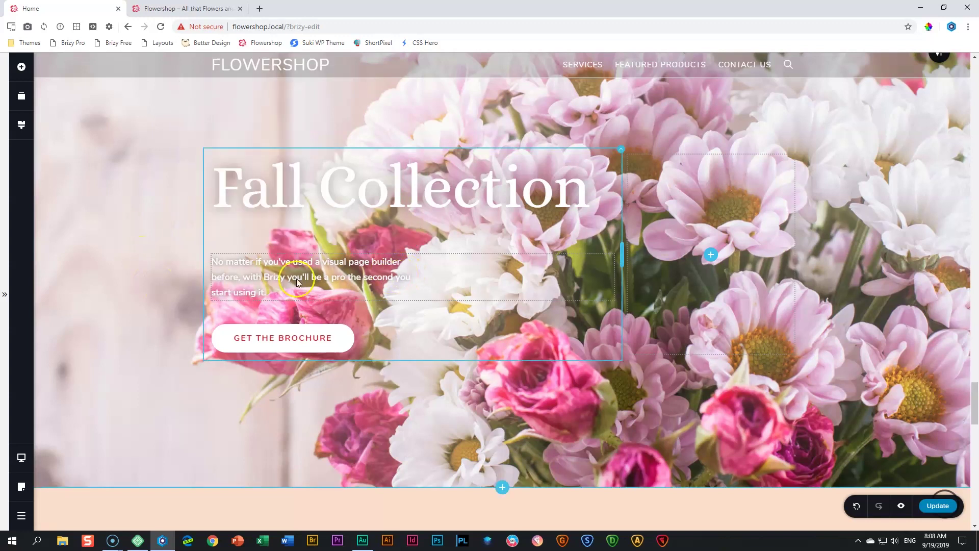
{"action": "left_click", "coordinate": [111, 343]}
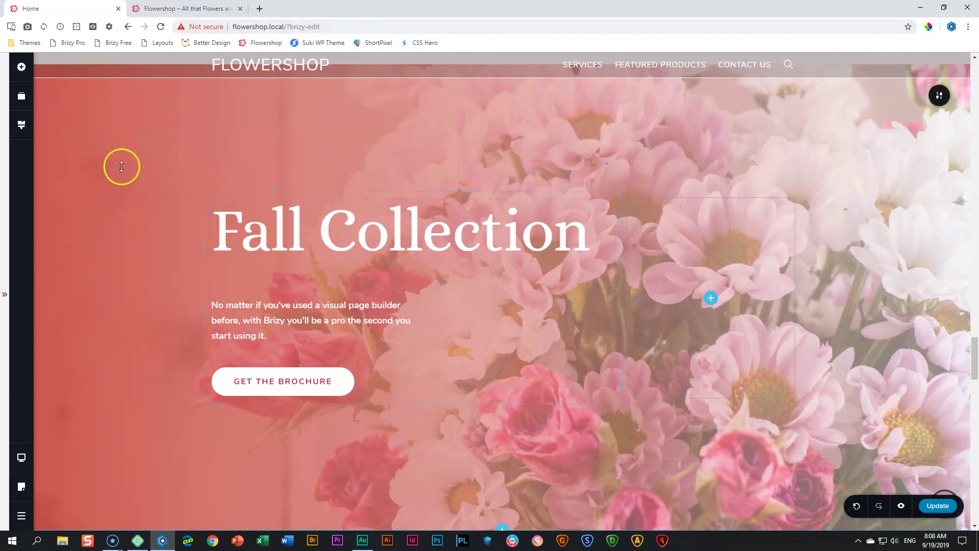
Compare the text readability of the original Fall Collection block with the red overlay and the duplicated block with text shadows.
{"action": "left_click", "coordinate": [273, 161]}
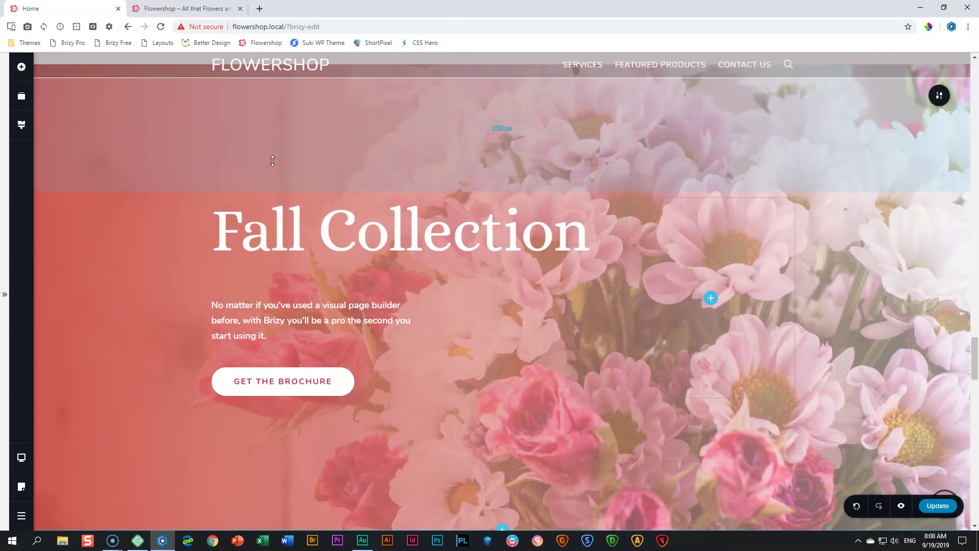
{"action": "scroll", "coordinate": [272, 162], "scroll_direction": "down", "scroll_amount": 10}
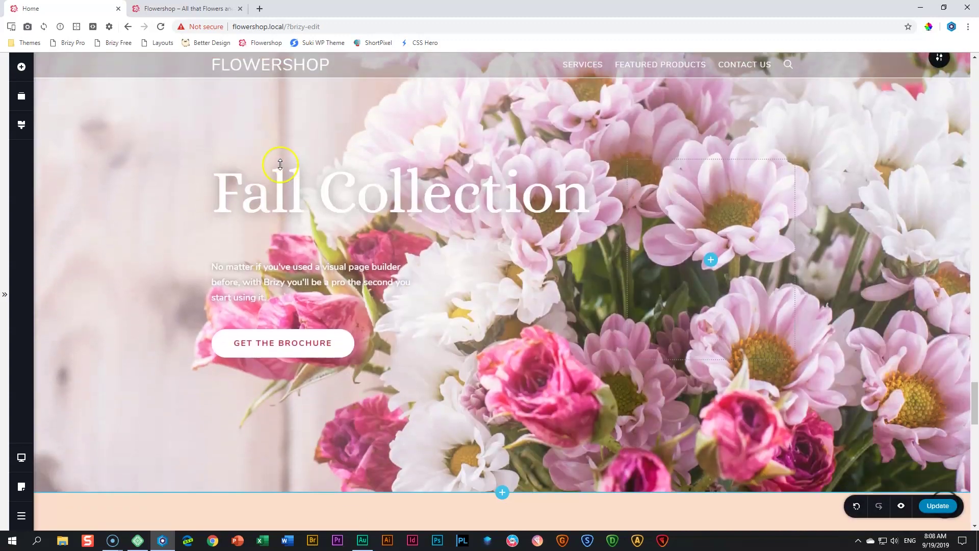
{"action": "scroll", "coordinate": [280, 165], "scroll_direction": "up", "scroll_amount": 1}
{"action": "left_click", "coordinate": [280, 165]}
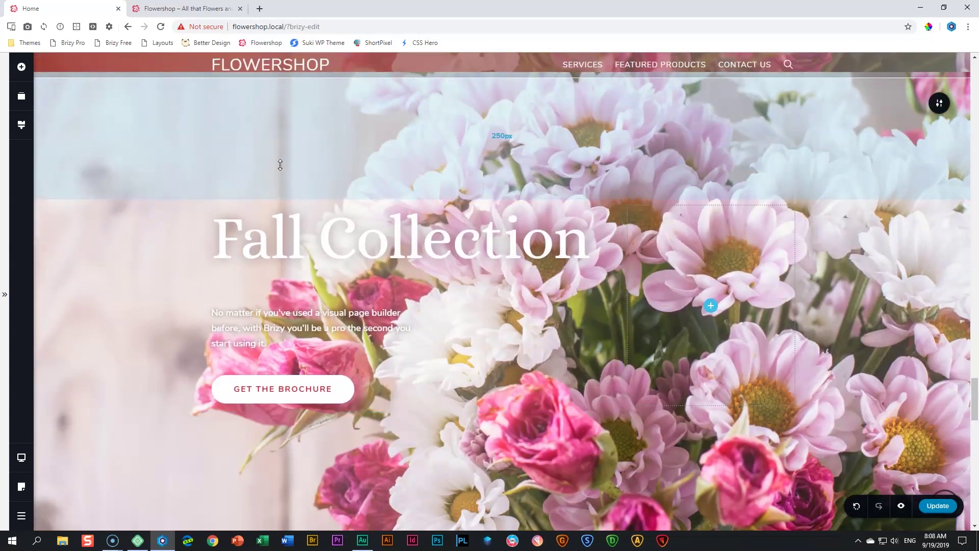
{"action": "left_click", "coordinate": [889, 292]}
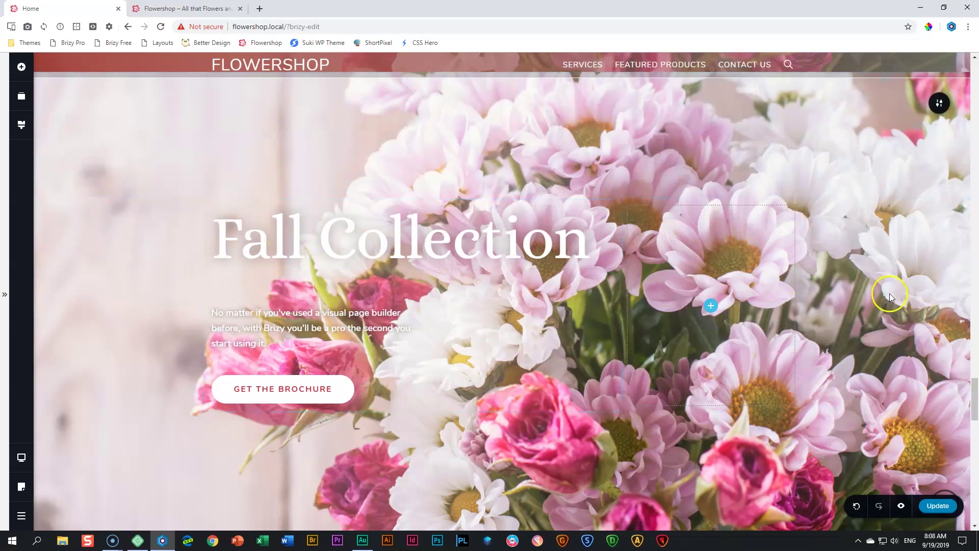